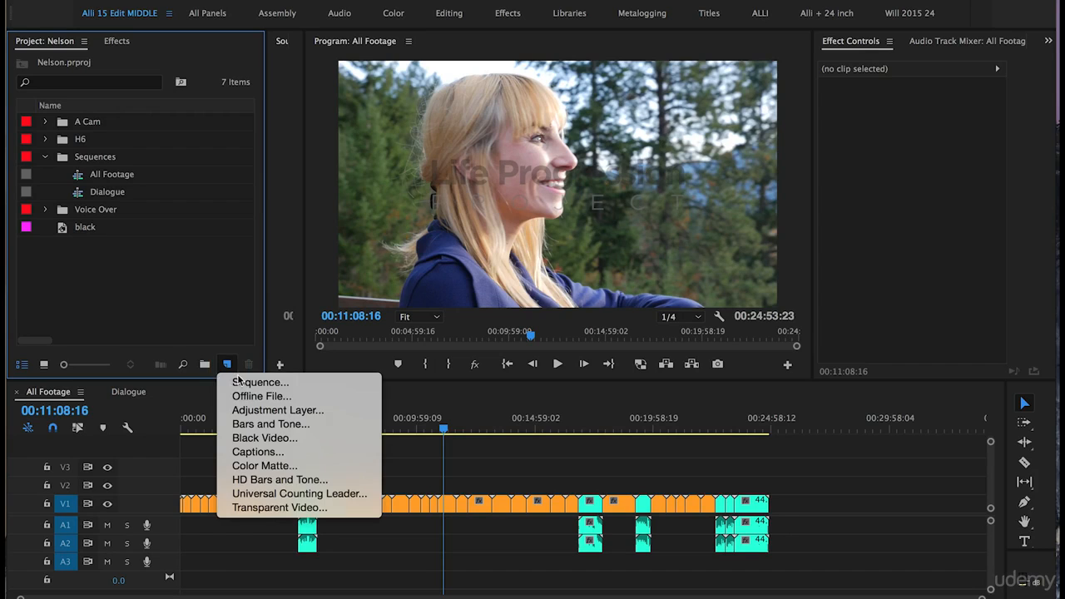
Create a new sequence named B Roll at 1920 x 1080 and 23.976 fps.
click(238, 383)
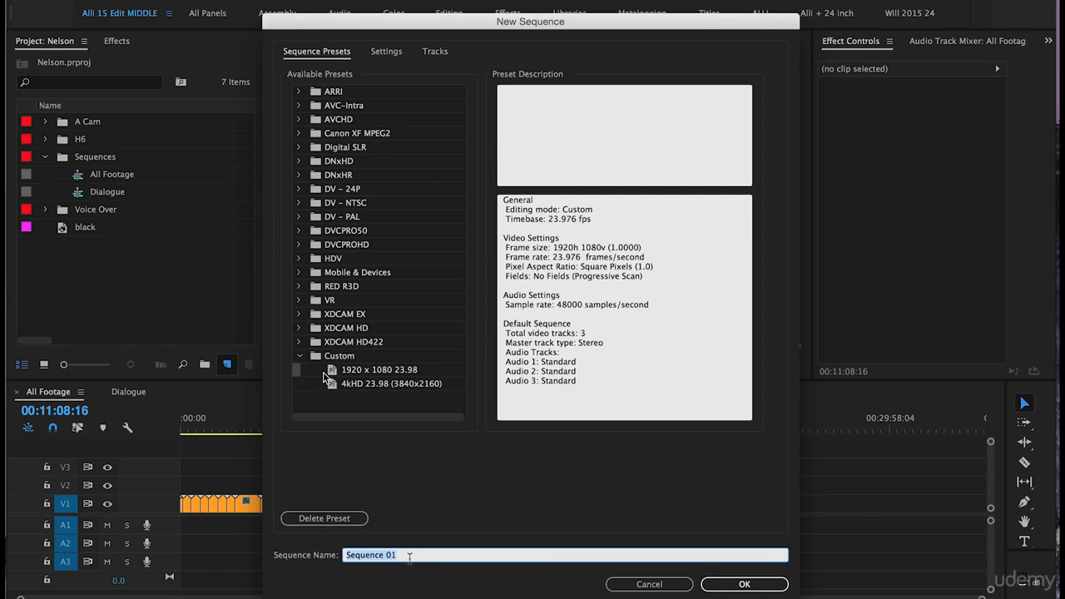
text(B Roll)
click(744, 584)
Open the A Cam bin and sort its clips by video info so they are grouped by resolution.
click(62, 122)
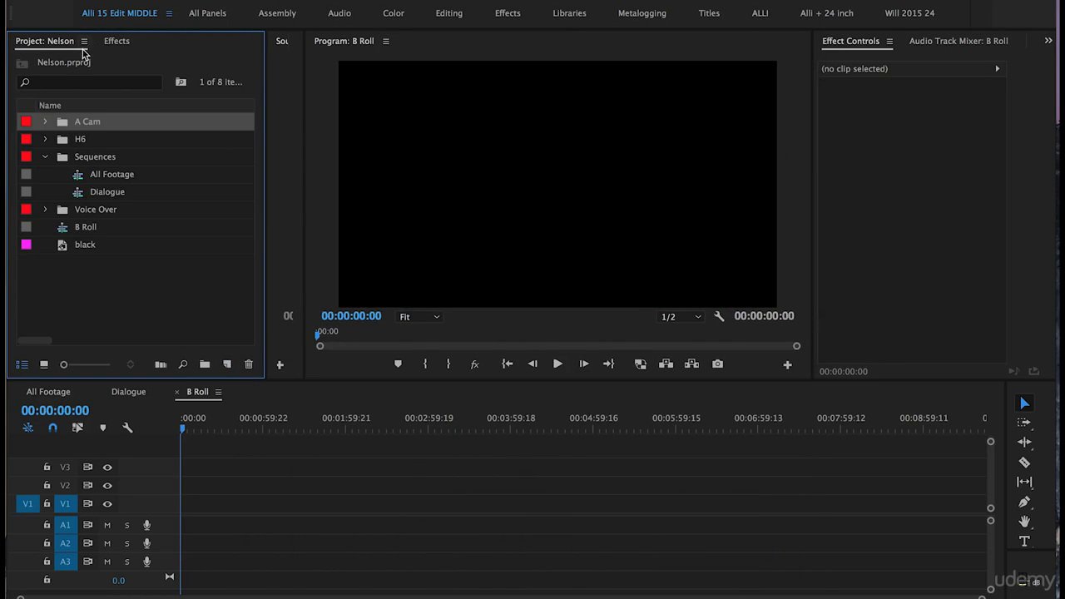
double_click(62, 122)
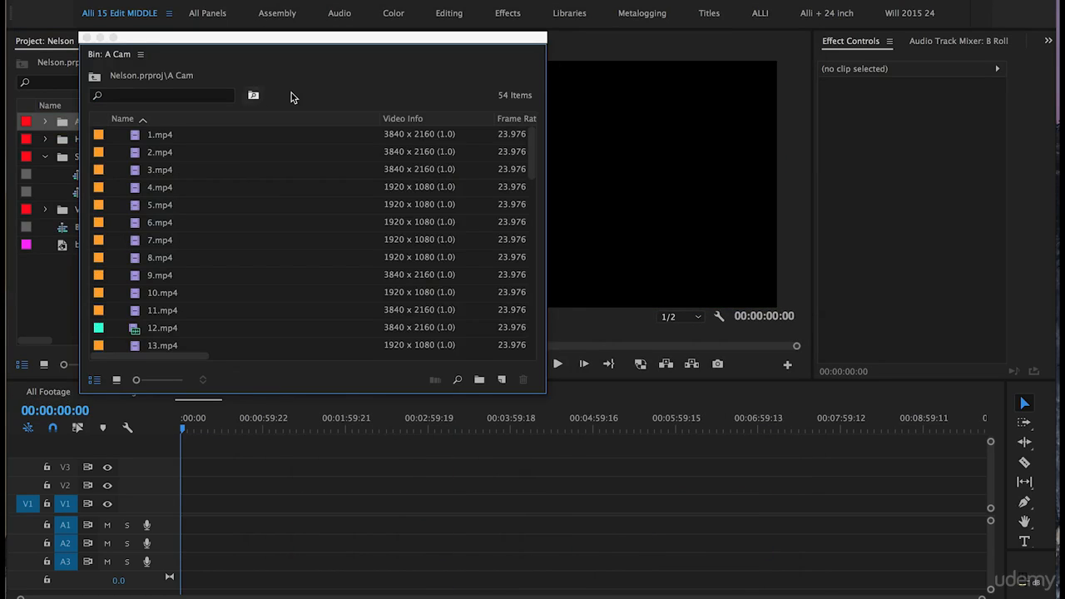
click(456, 122)
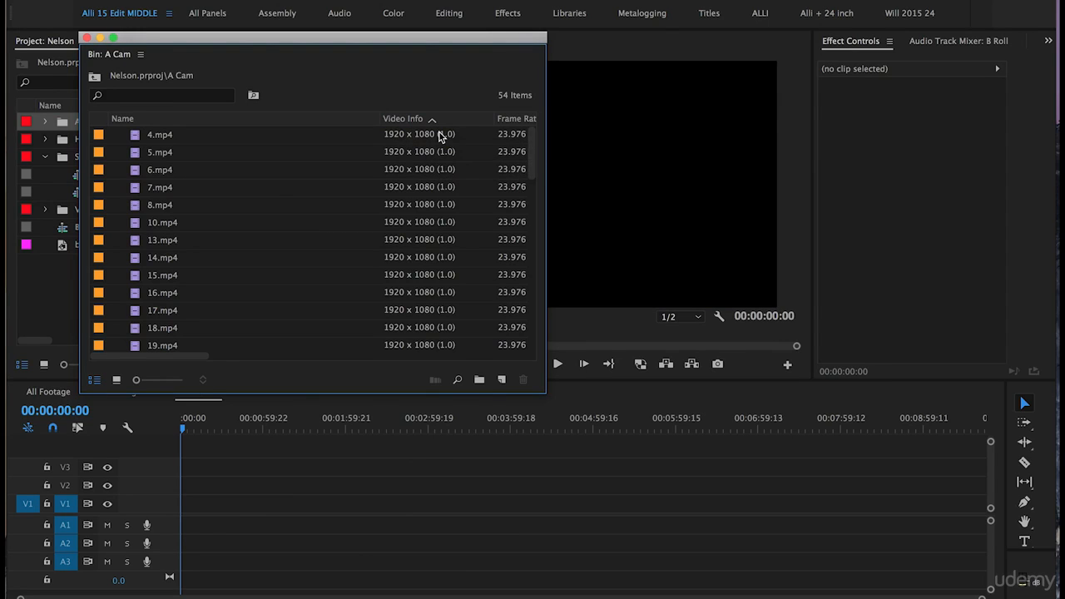
scroll(449, 241, down, 10)
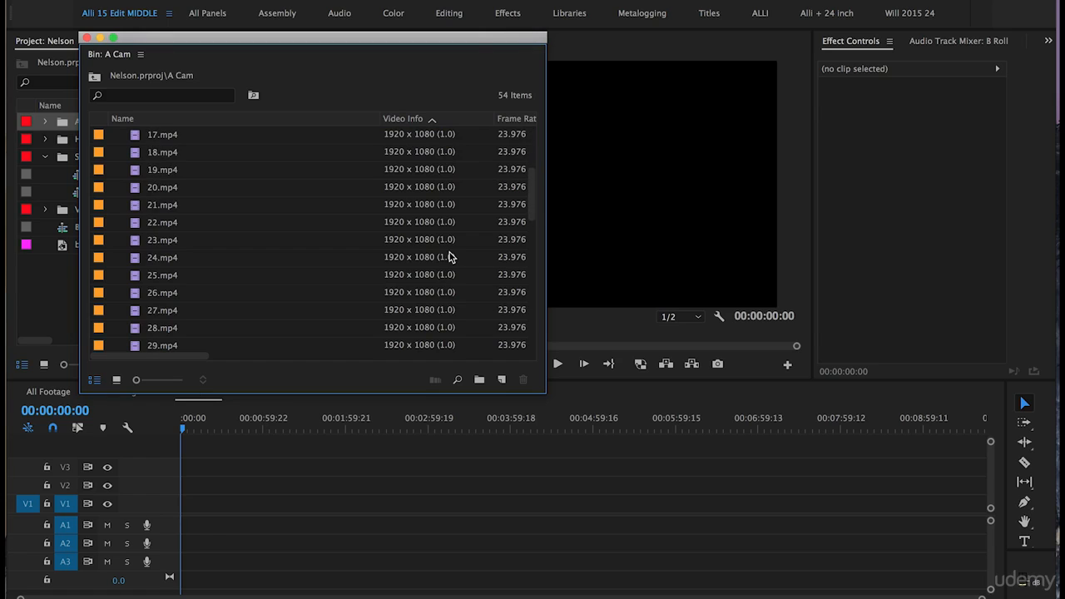
scroll(449, 258, down, 5)
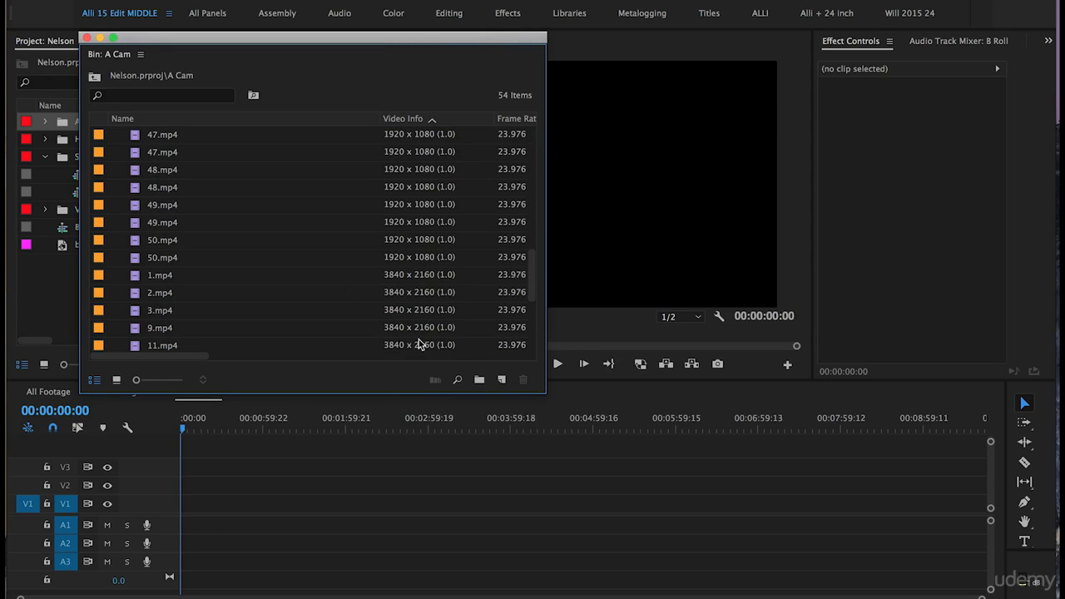
scroll(416, 299, down, 3)
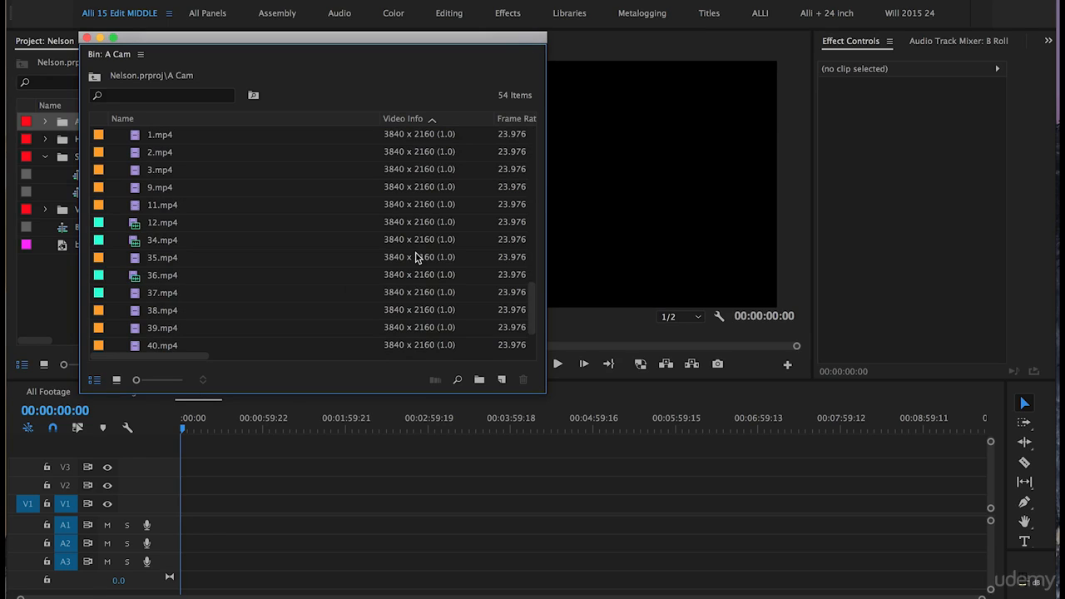
scroll(379, 216, up, 15)
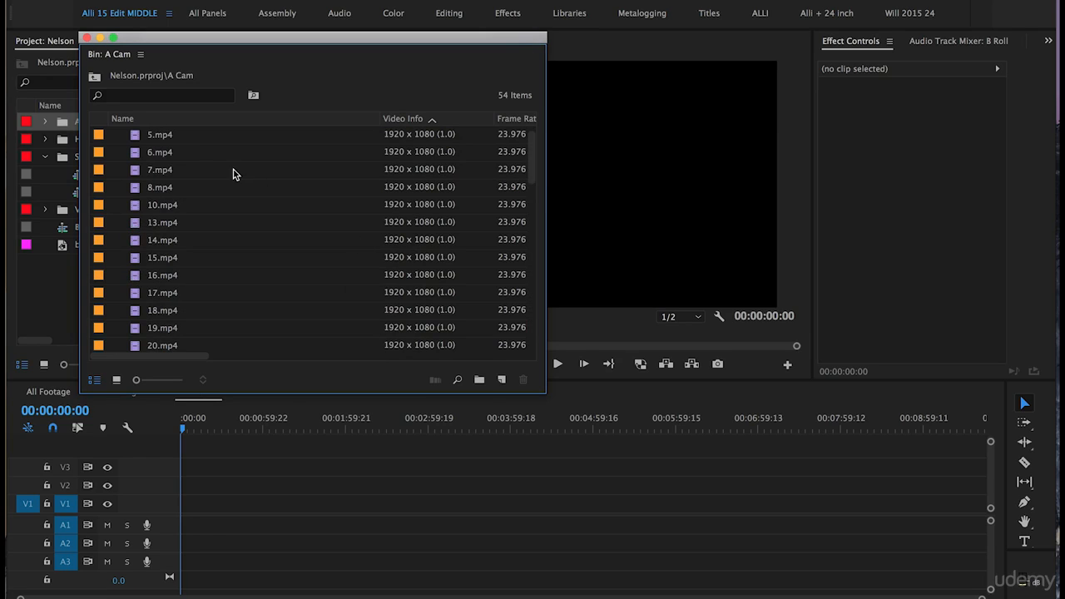
Place all clips from the A Cam bin on V1 at the start of the B Roll sequence and close the bin.
click(158, 137)
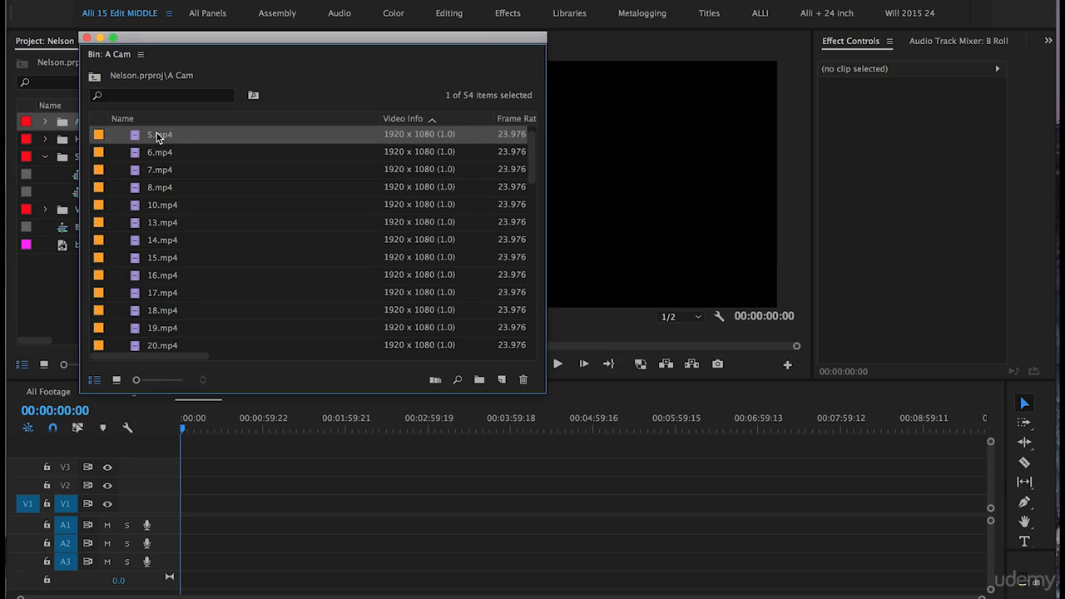
scroll(181, 136, down, 15)
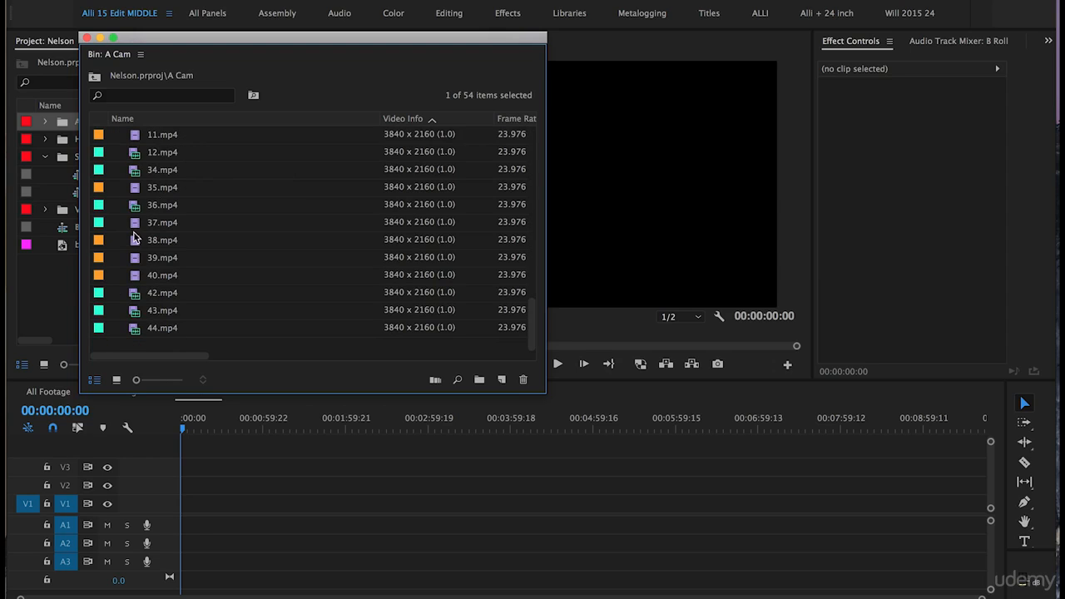
shift+click(155, 330)
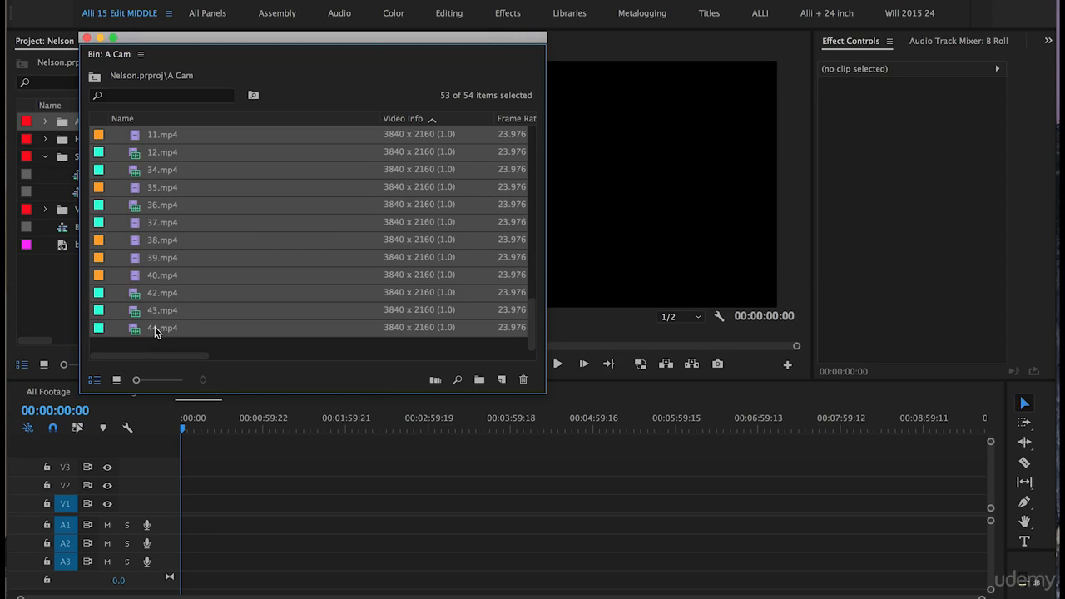
key(ctrl+a)
scroll(184, 224, up, 10)
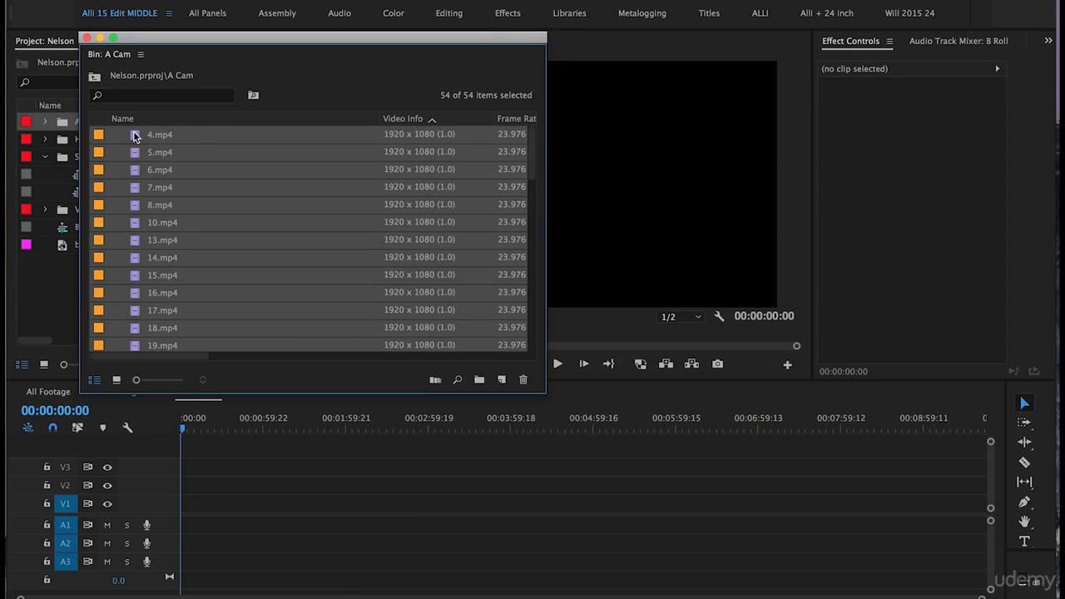
drag(133, 133, 187, 539)
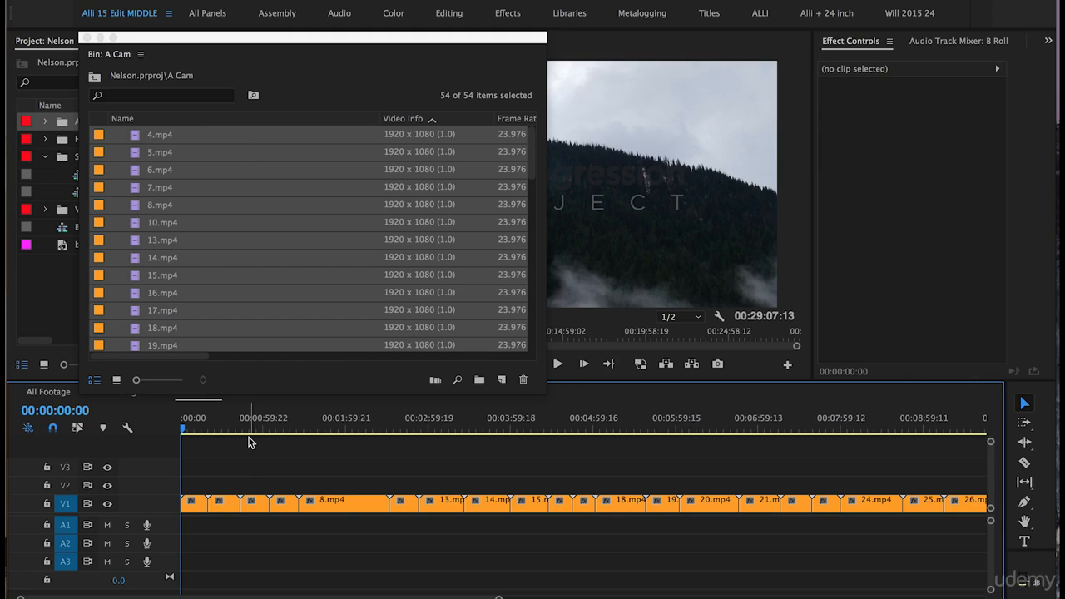
key(=)
key(=)
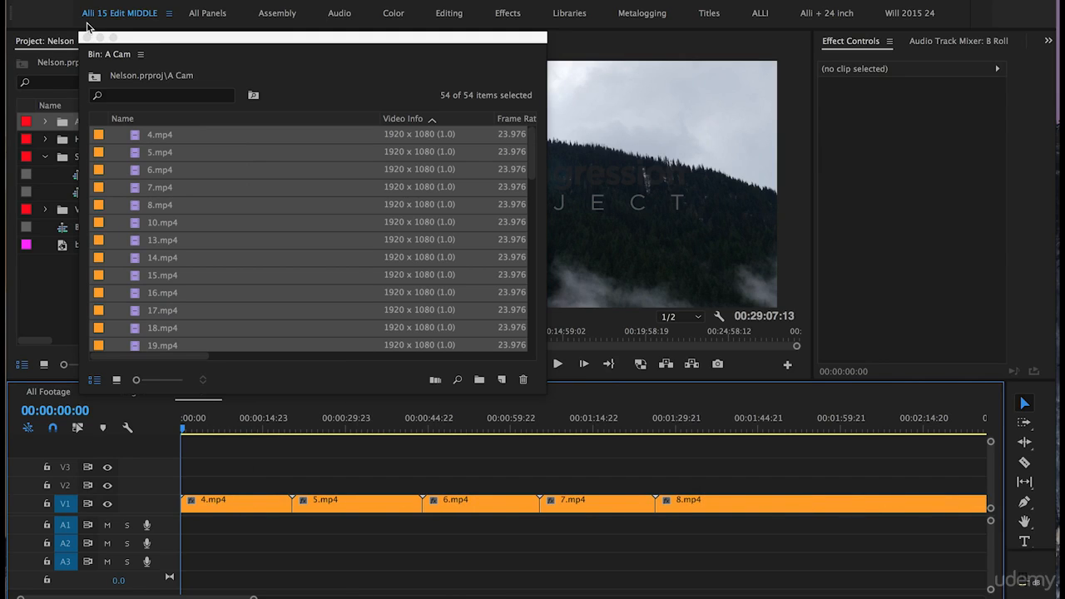
click(86, 38)
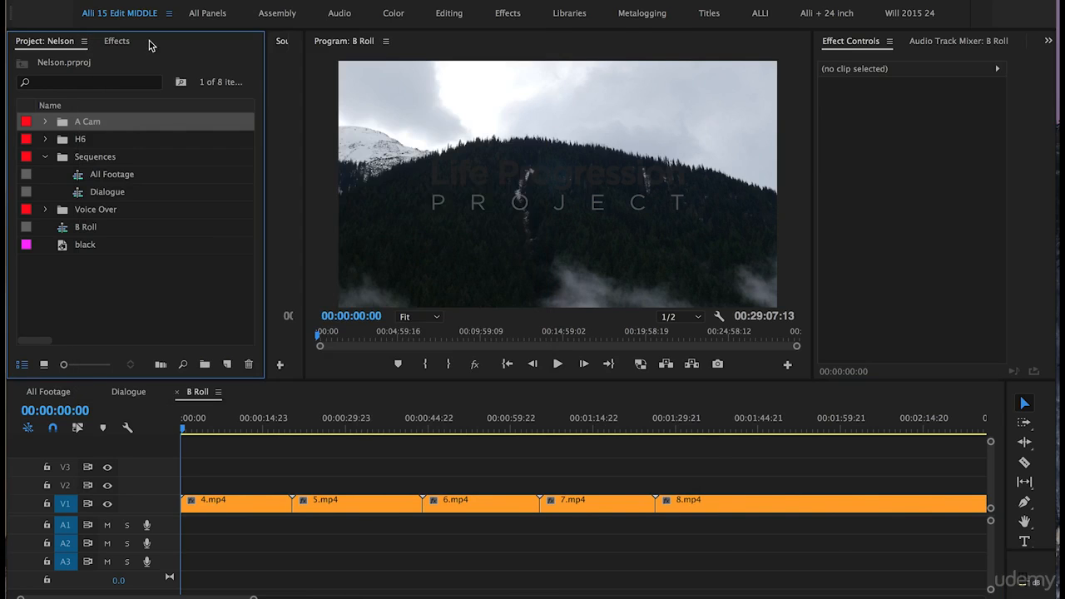
Delete the clips that carry audio on A1 and A2 from the B Roll sequence without closing the gaps.
drag(840, 480, 784, 565)
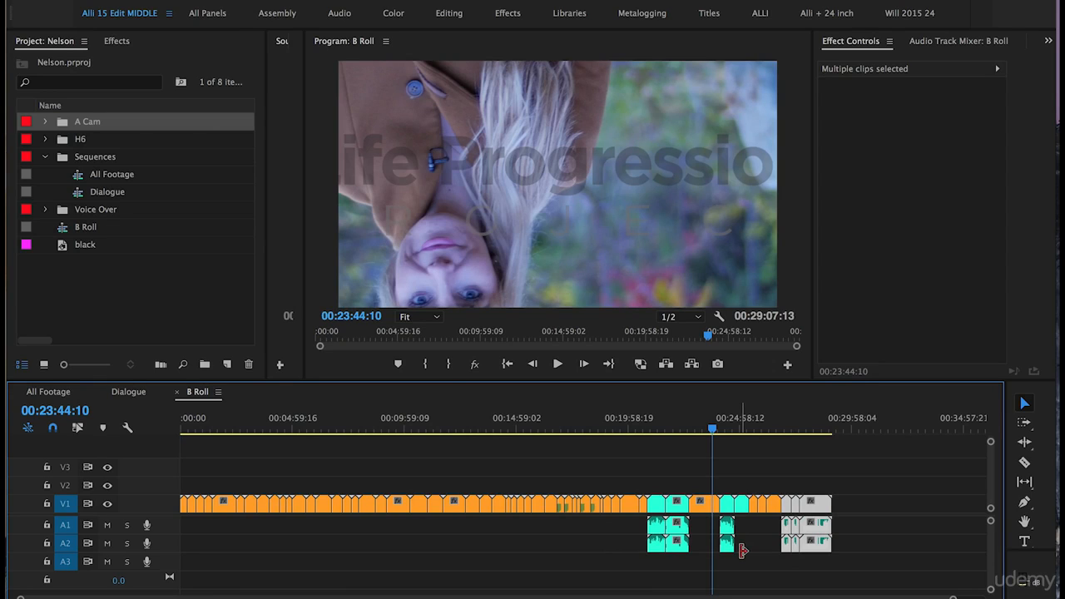
key(Delete)
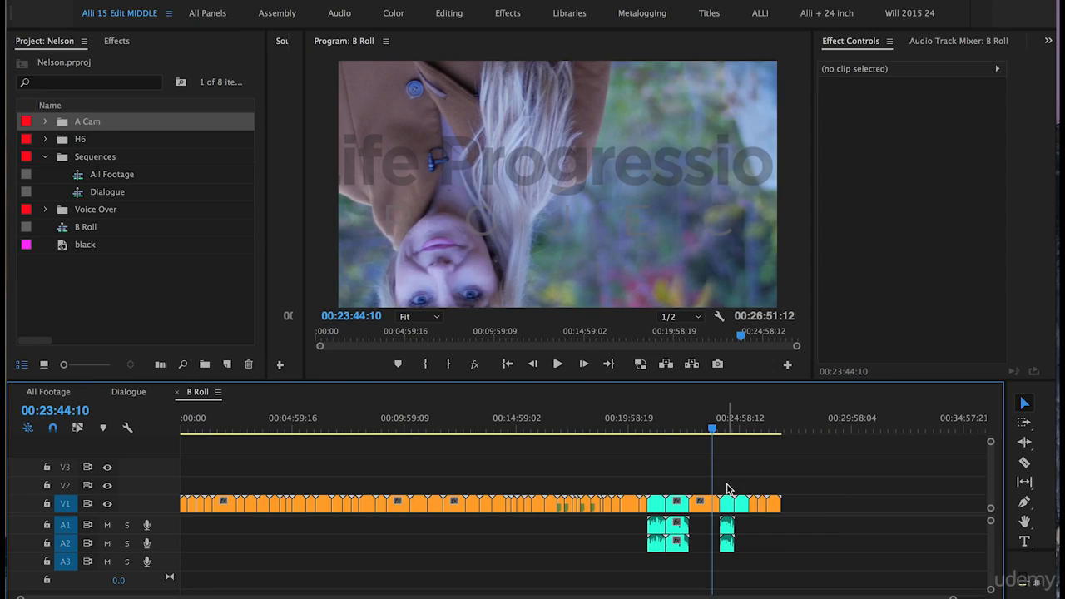
click(676, 504)
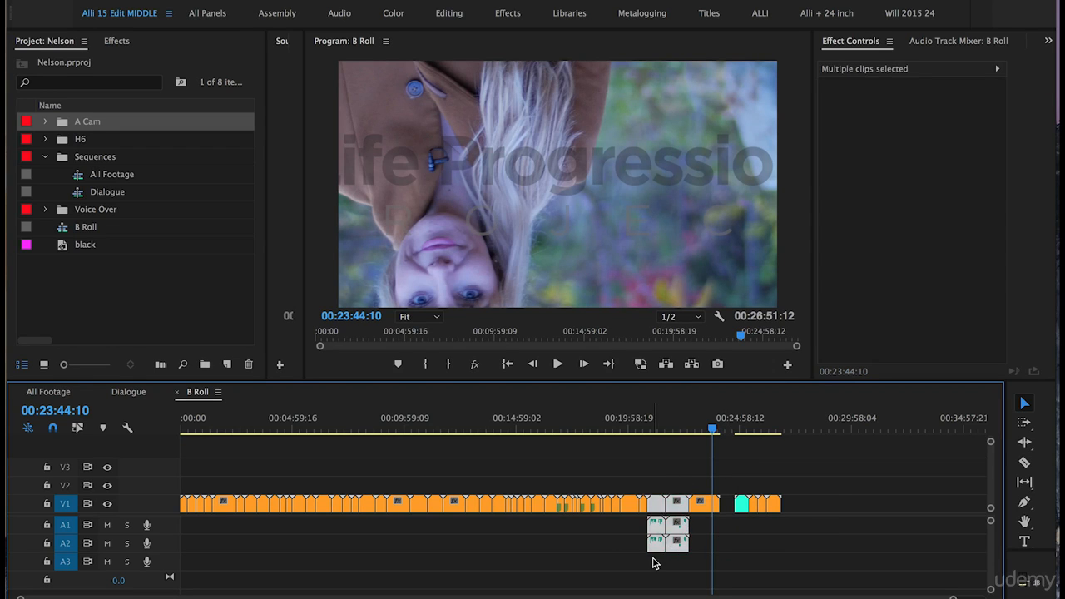
key(Delete)
click(726, 506)
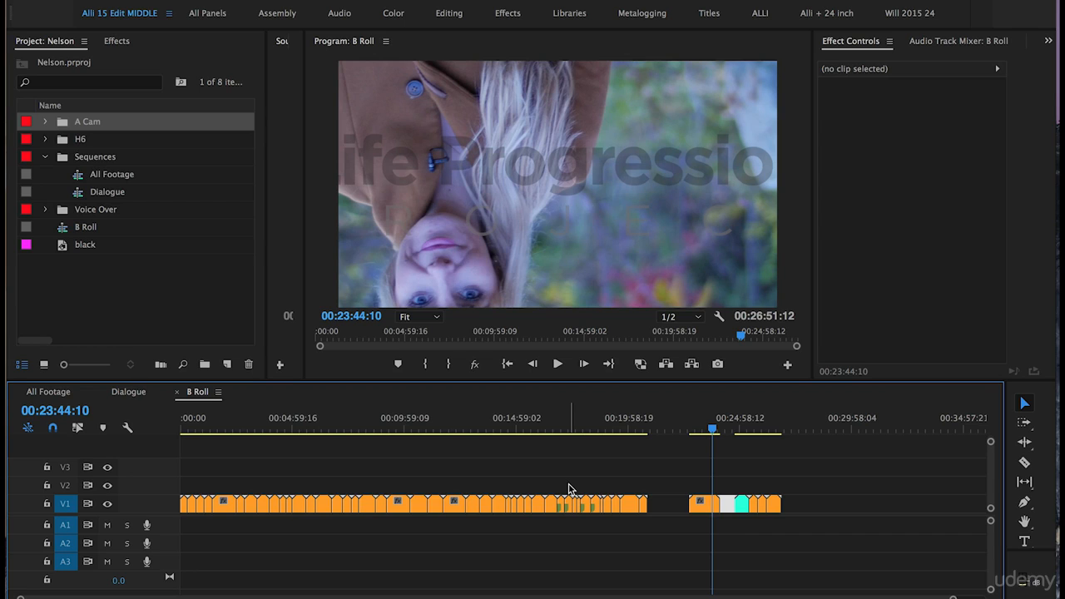
Create a 1920 x 1080 color matte in black (000000) at 23.976 fps and name it Black.
click(211, 297)
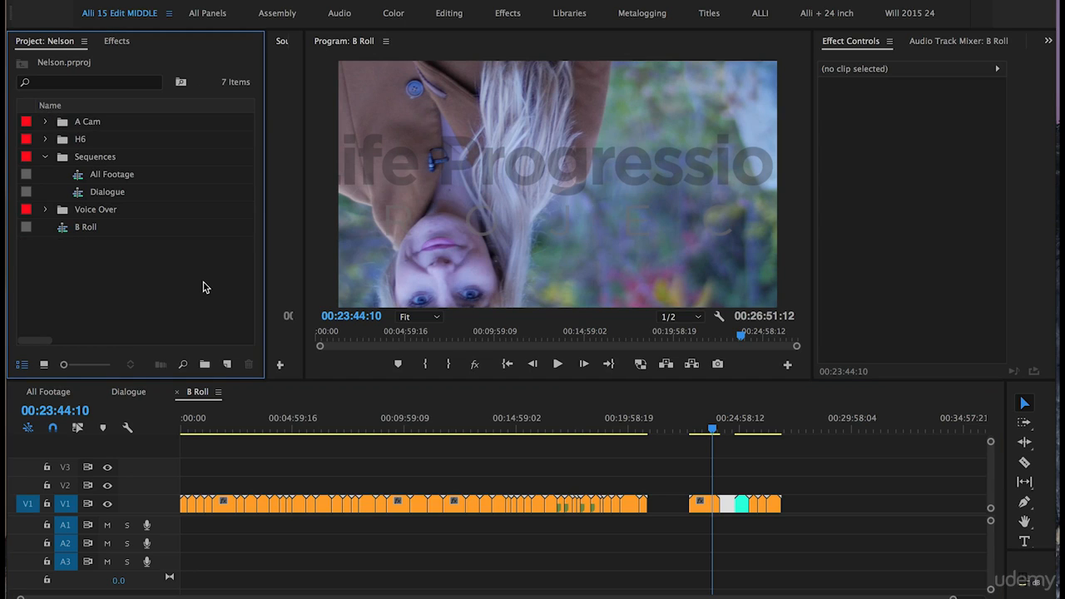
click(228, 365)
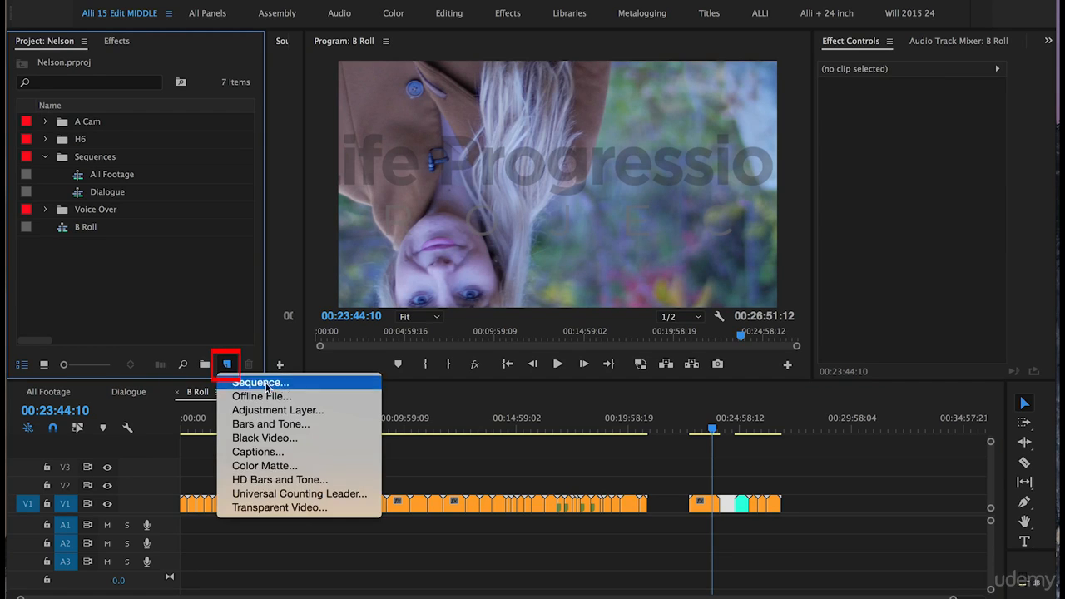
click(271, 471)
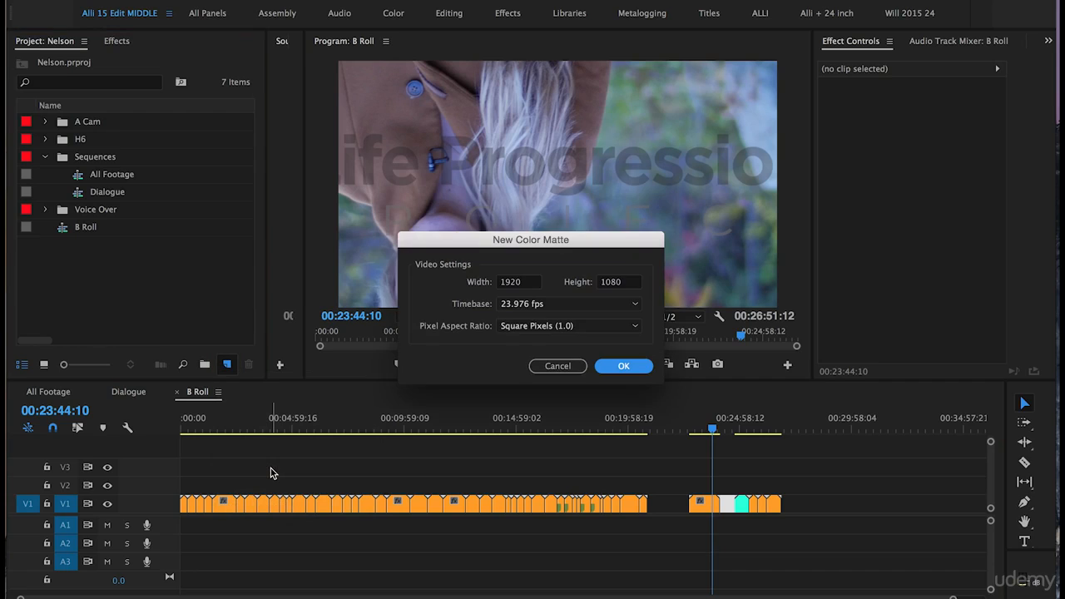
click(620, 366)
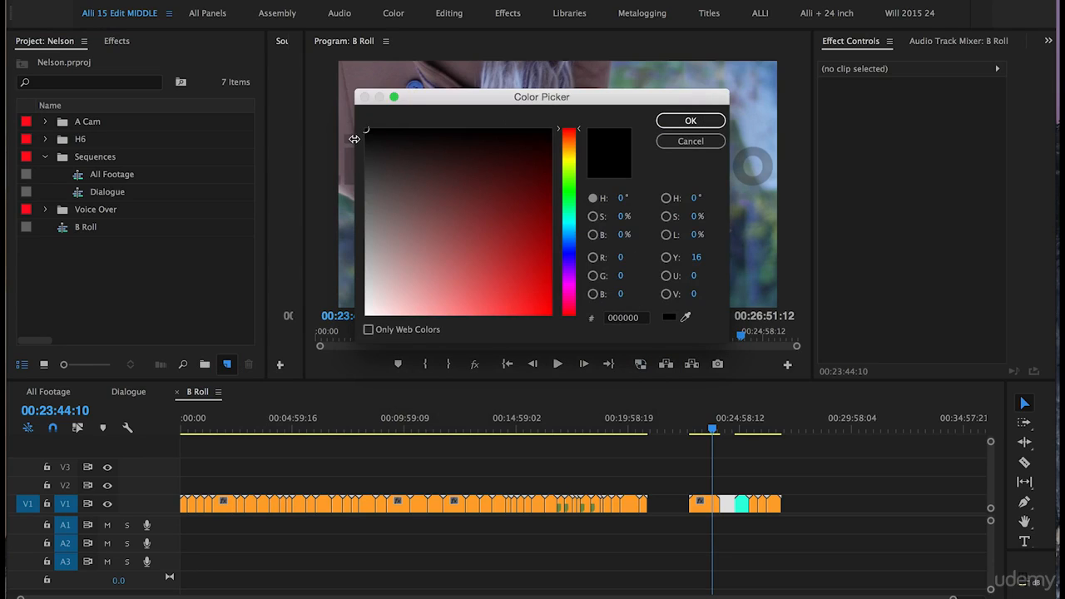
click(692, 121)
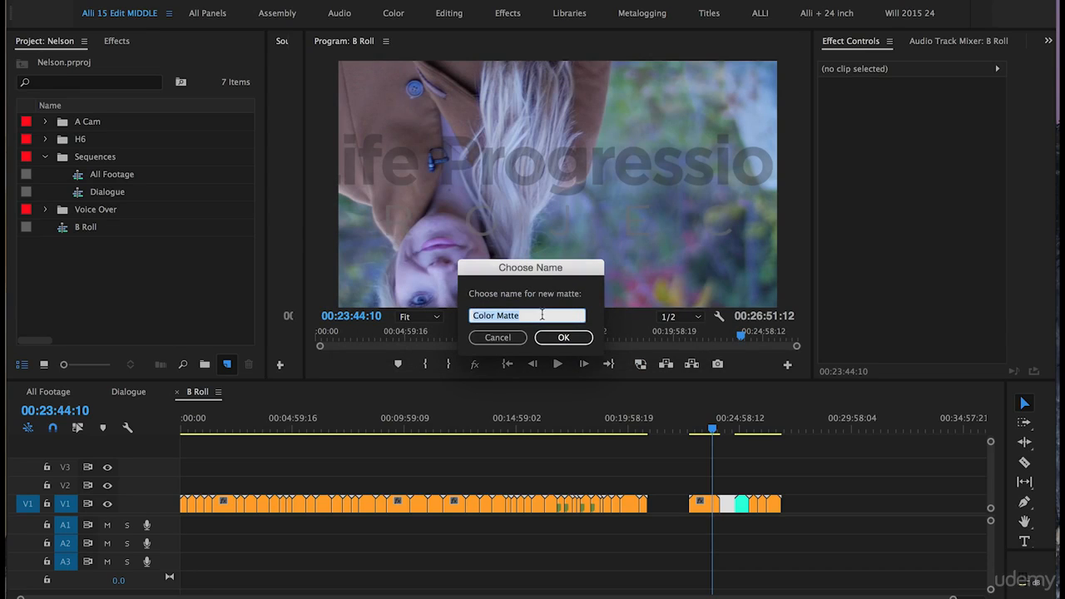
text(Black)
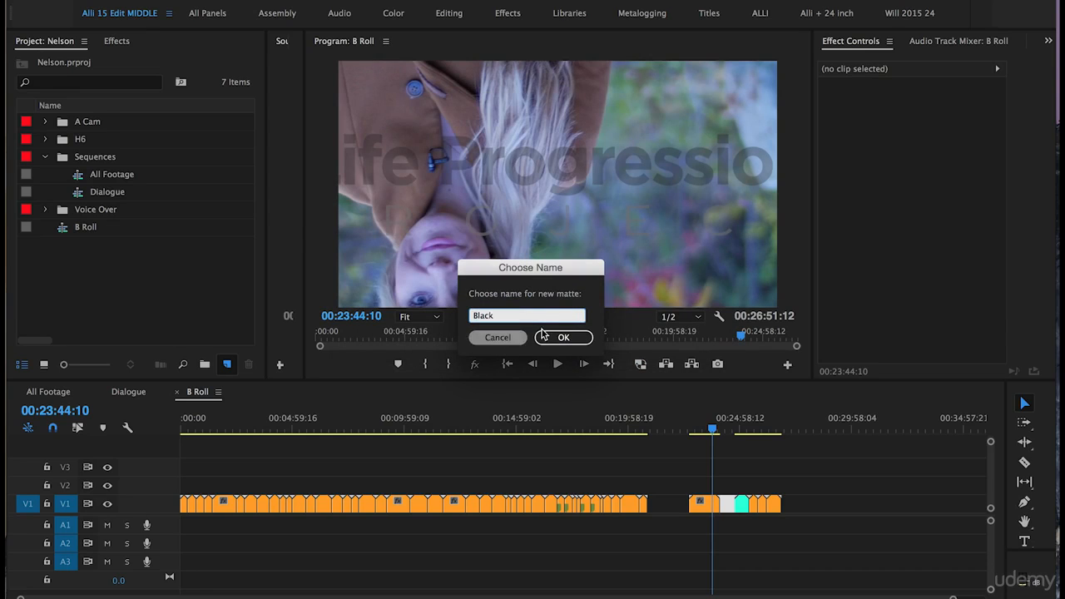
click(562, 341)
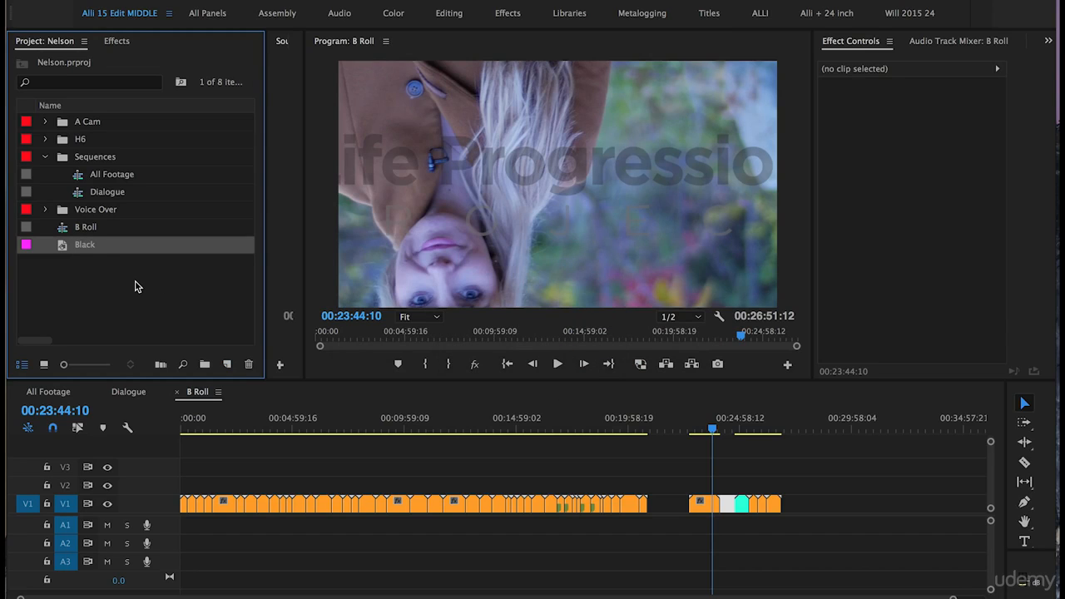
Place the Black matte on V2 at the very start of the sequence, above clip 4.mp4, and select it.
drag(54, 248, 171, 491)
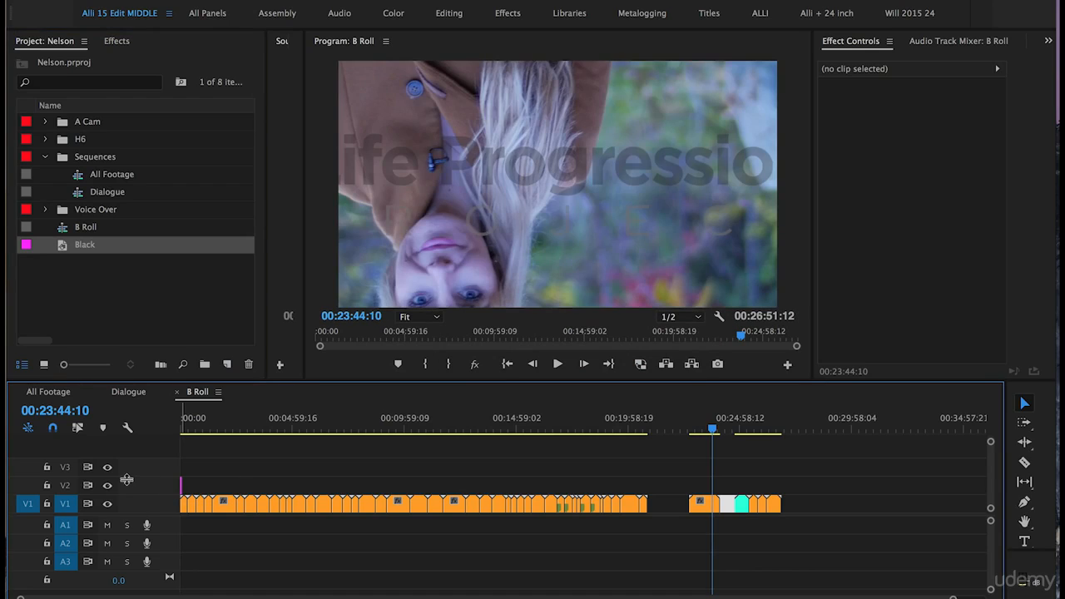
click(185, 422)
click(185, 422)
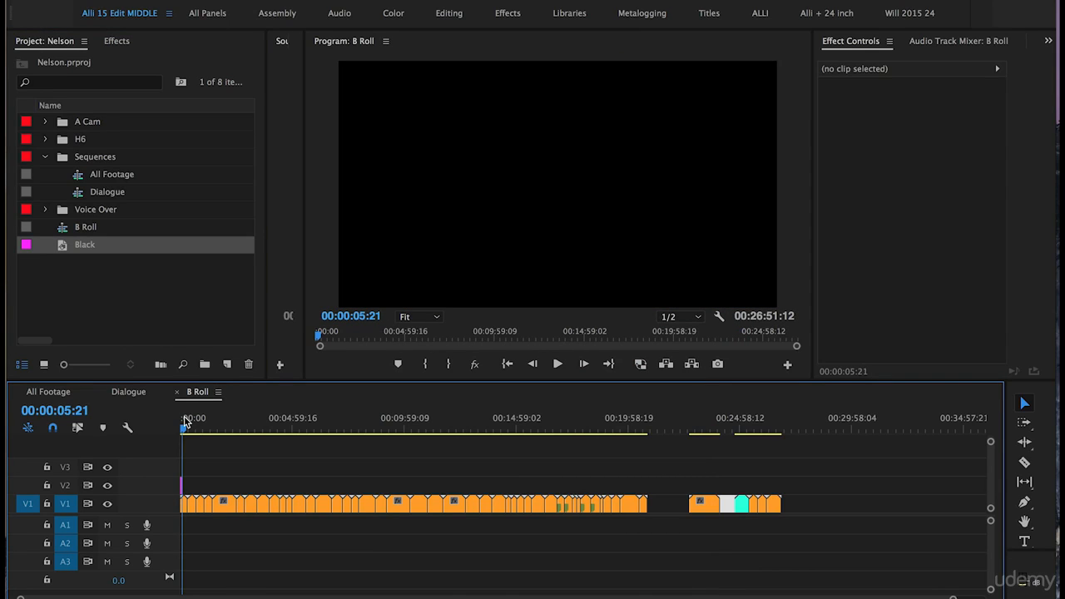
key(equal)
key(equal)
key(equal)
key(equal)
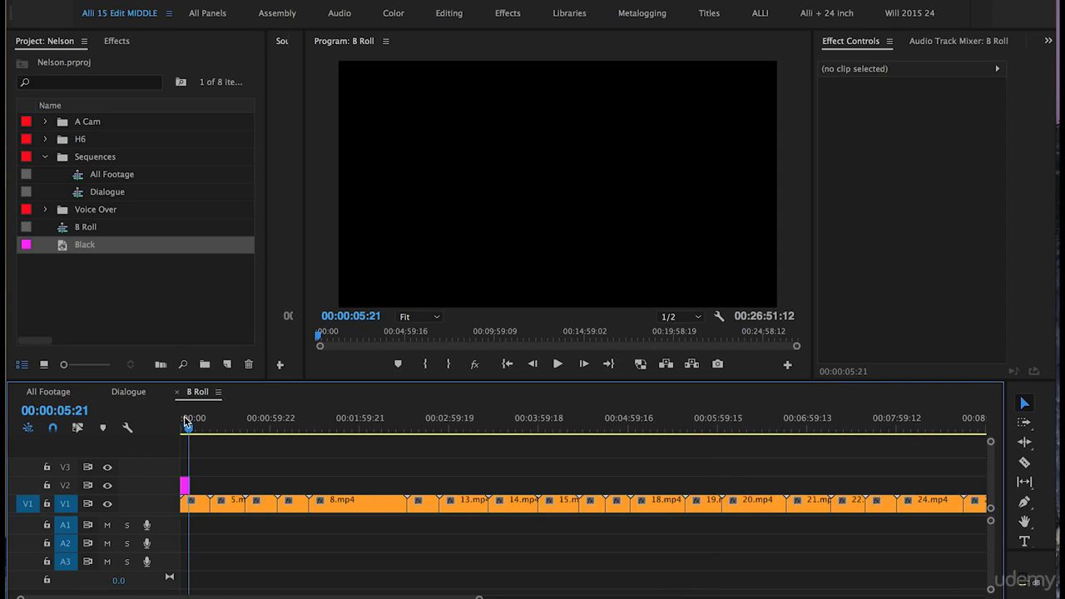
drag(218, 489, 215, 489)
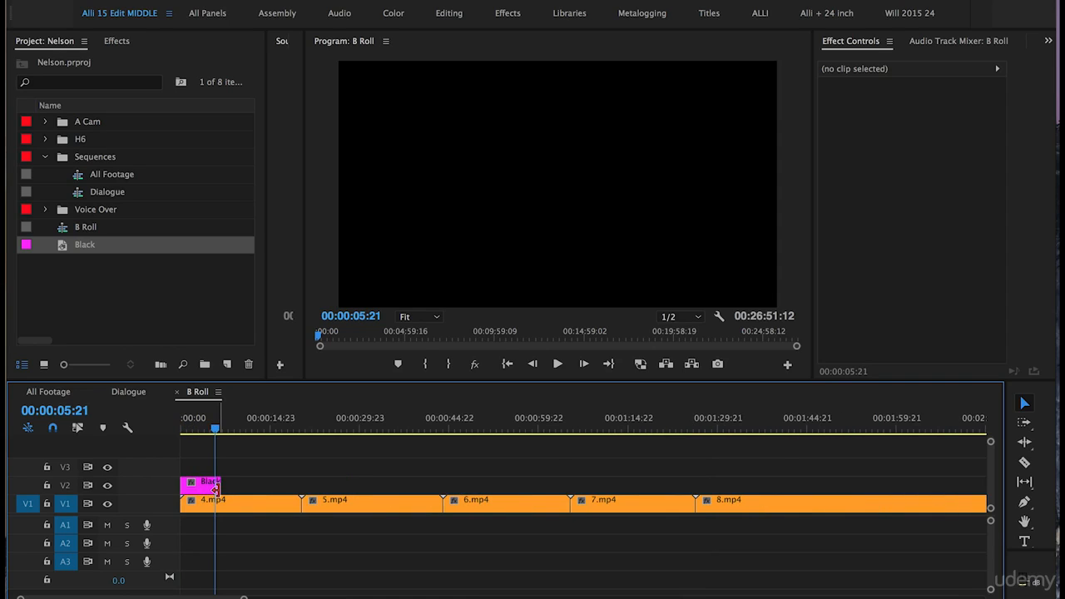
key(Home)
key(equal)
key(equal)
click(257, 481)
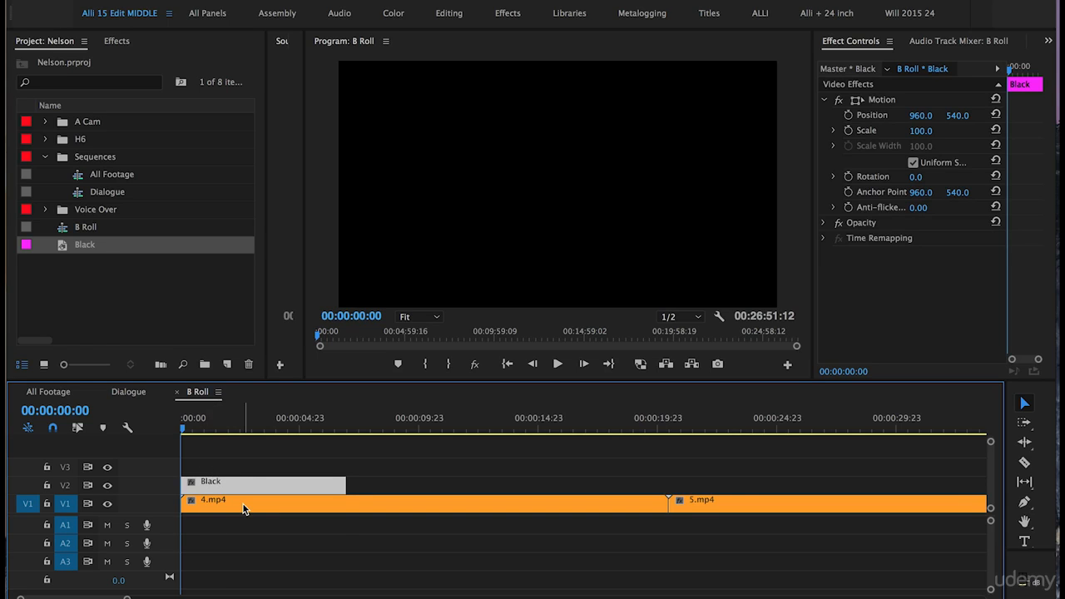
Extend the end of the Black matte on V2 past the last clip on V1.
key(minus)
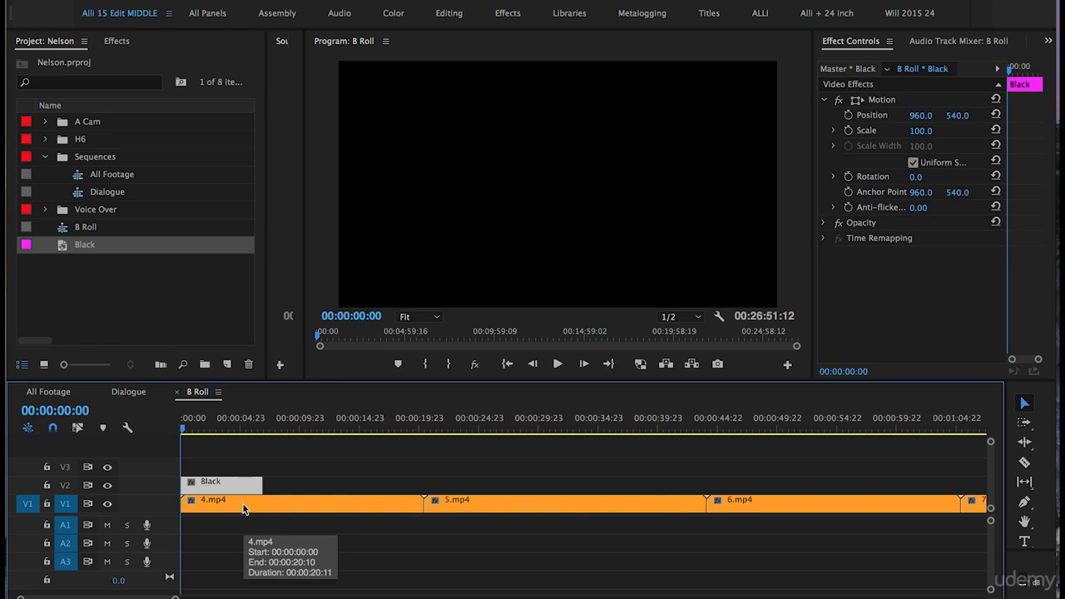
key(minus)
key(minus)
key(minus)
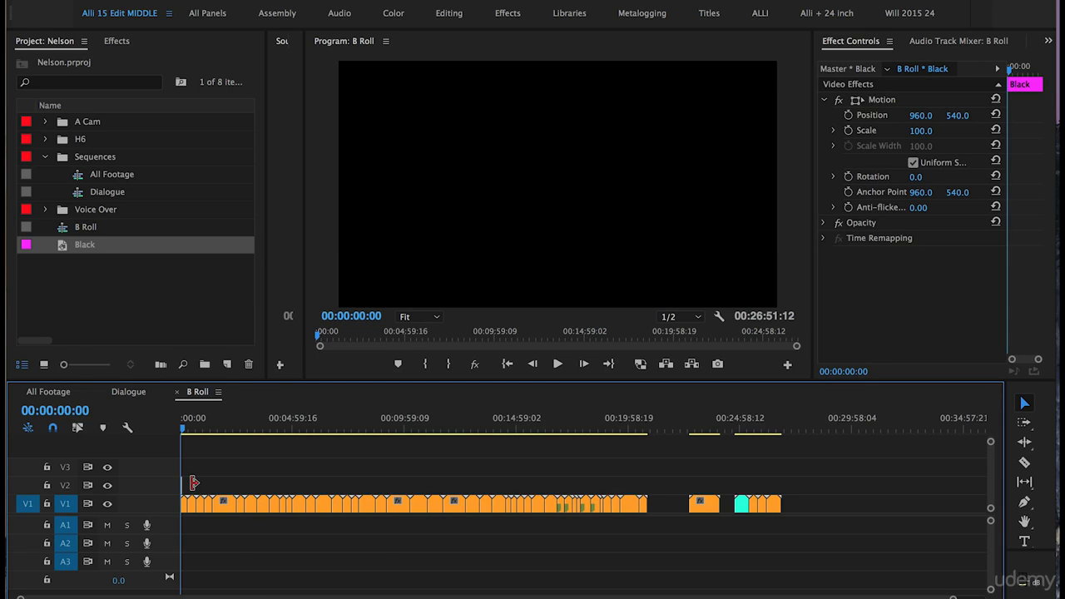
mouse_move(193, 483)
mouse_down()
mouse_move(782, 462)
mouse_move(812, 479)
mouse_up()
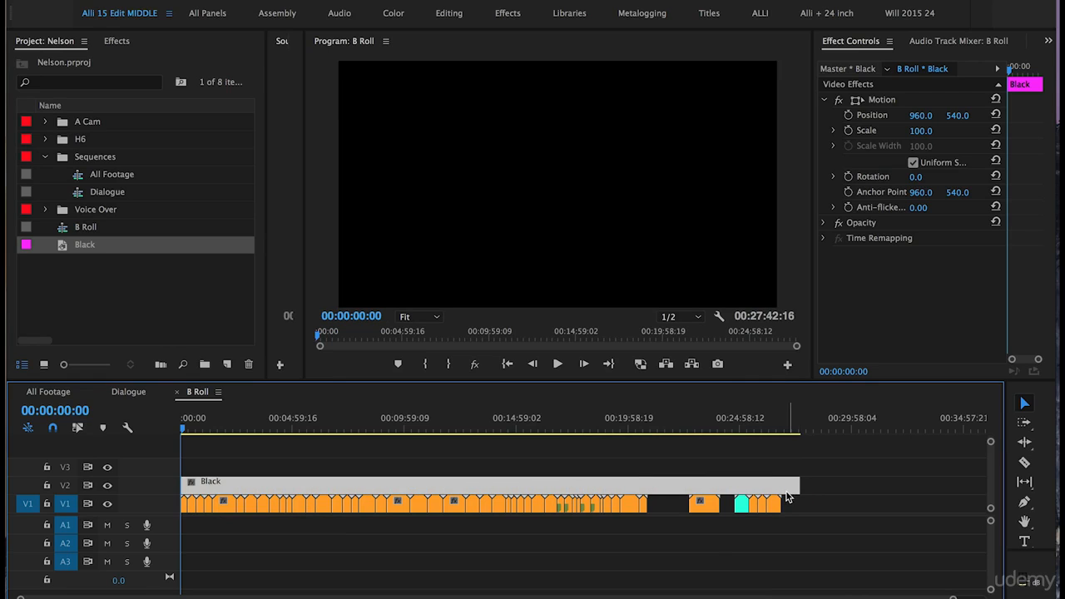
Overwrite the matte by moving all V1 clips straight up onto V2, and return them to the same position on V1.
drag(808, 505, 151, 533)
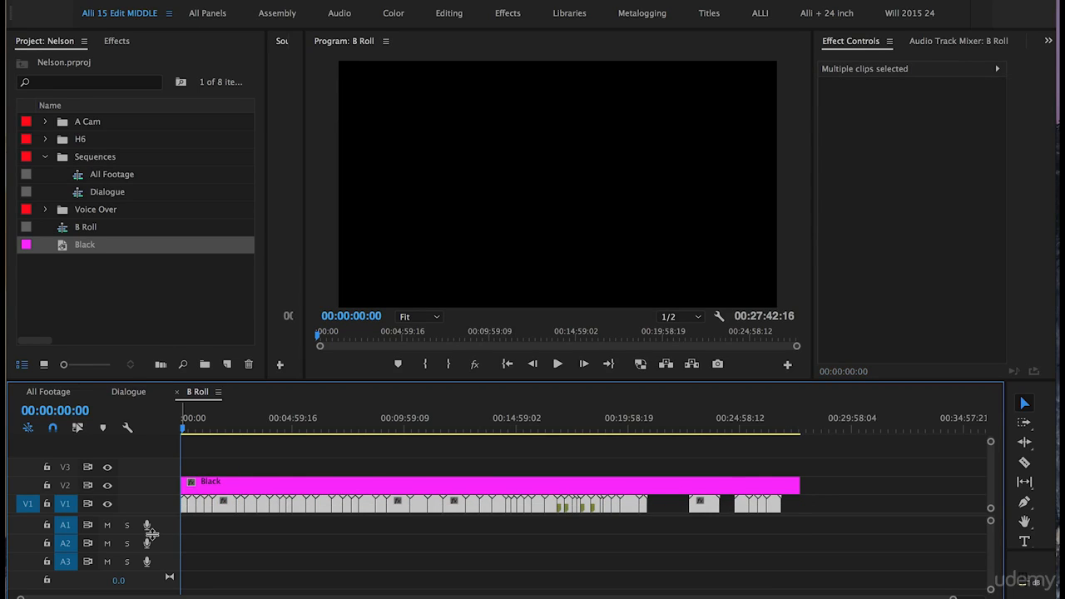
drag(325, 509, 323, 487)
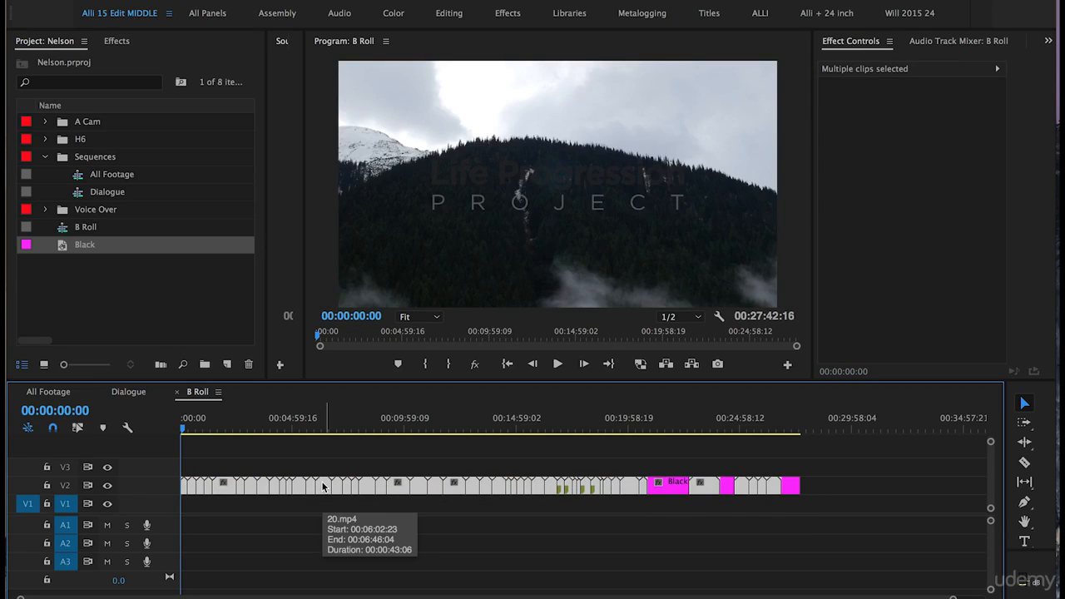
drag(395, 493, 396, 514)
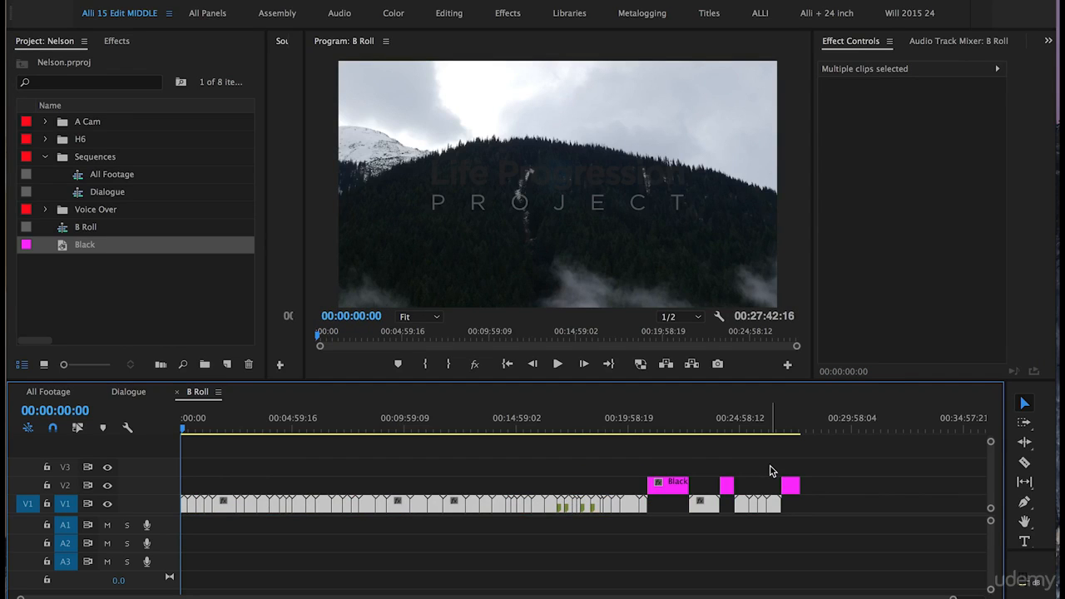
Ripple delete all the remaining Black matte pieces on V2 to close the gaps between the V1 clips.
click(817, 468)
drag(832, 468, 629, 497)
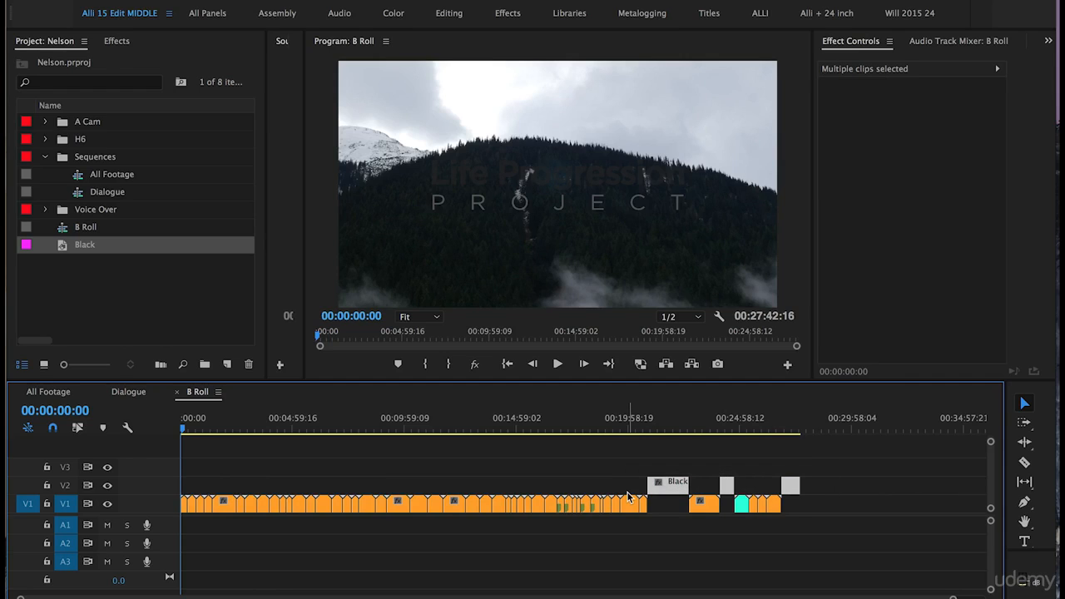
right_click(674, 495)
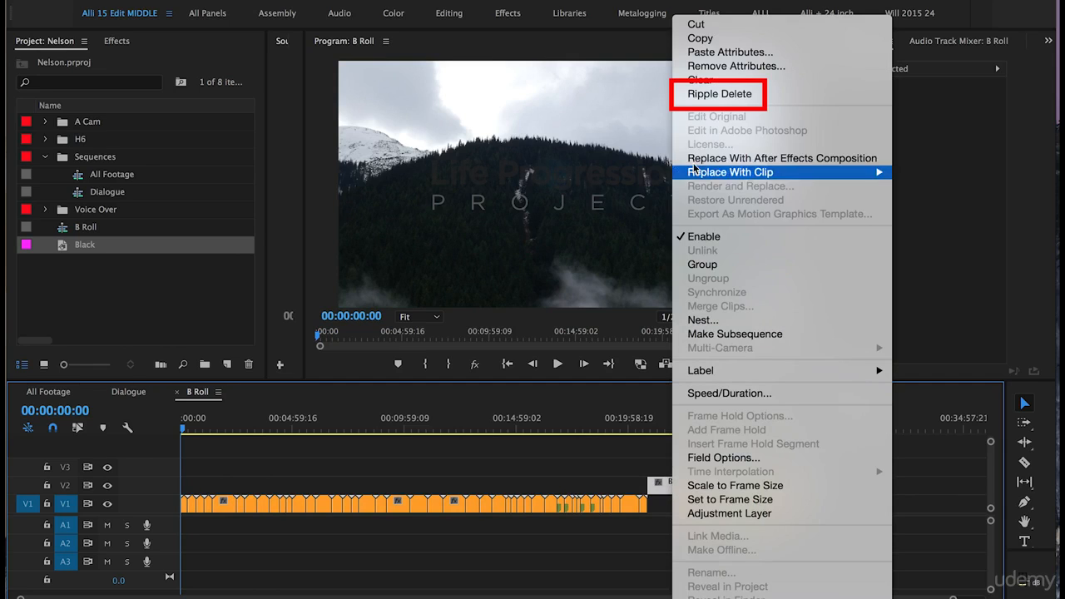
click(696, 95)
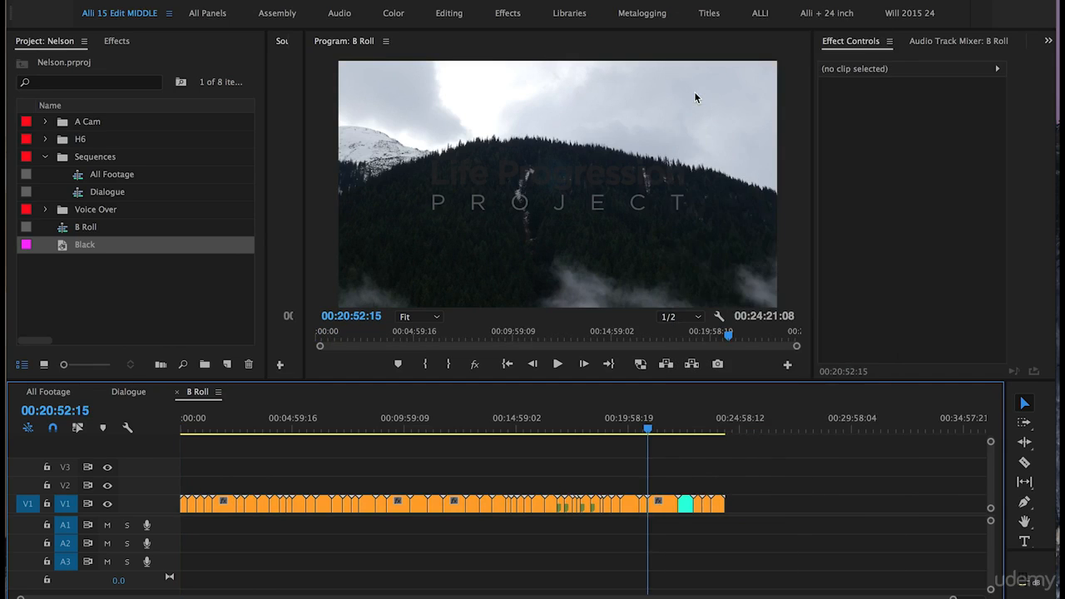